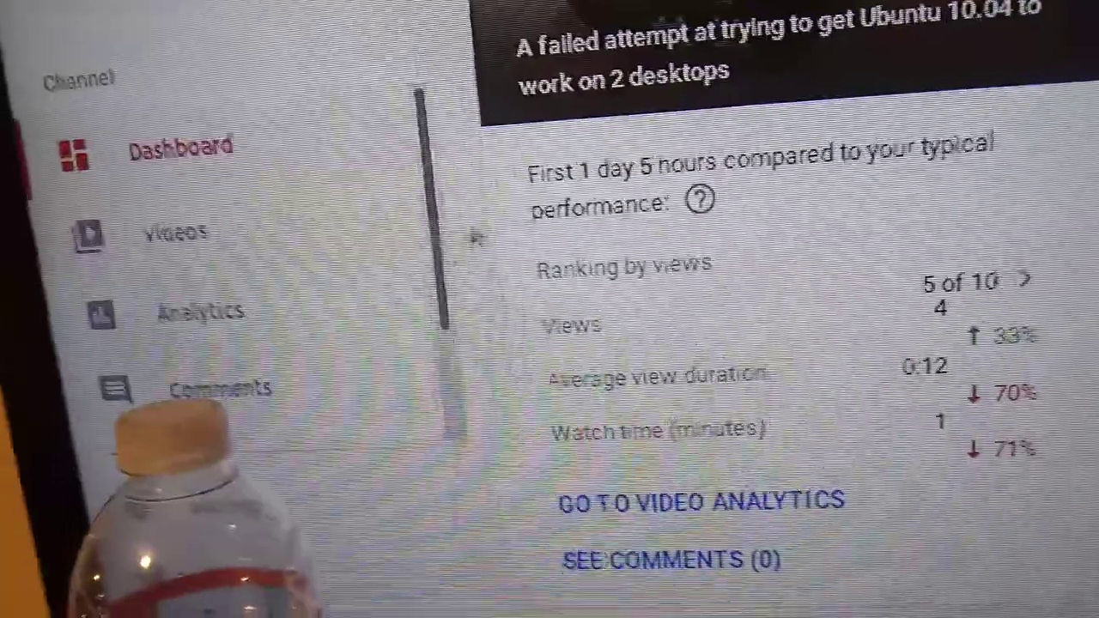
scroll(447, 305, "down", 2)
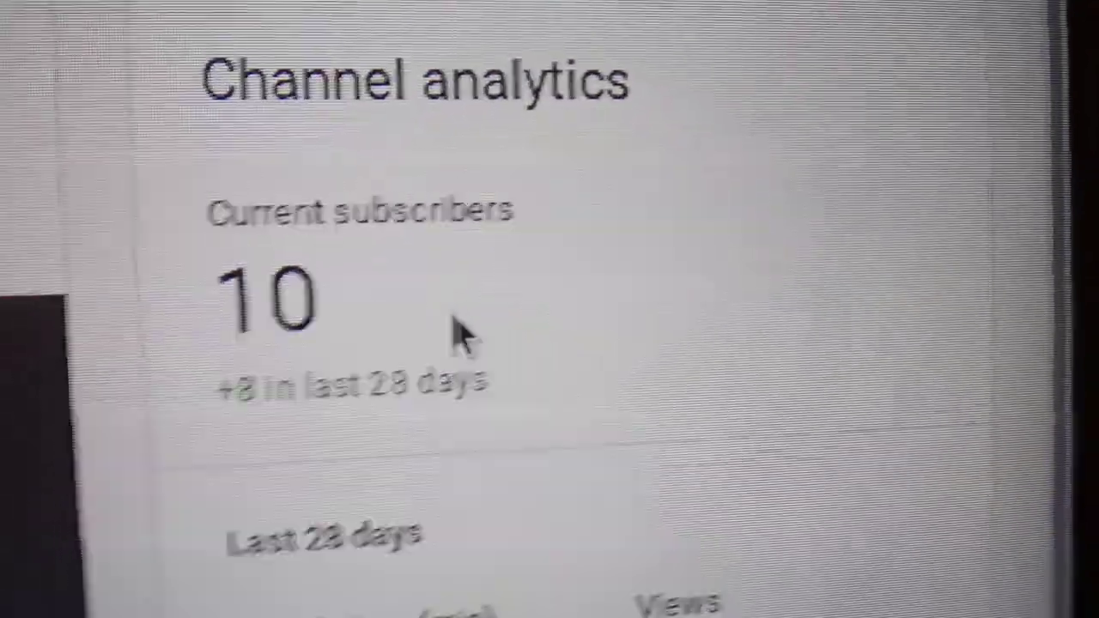
Highlight the Channel analytics subscriber count and Current subscribers label, then dismiss the account menu
left_click_drag(455, 335, 19, 355)
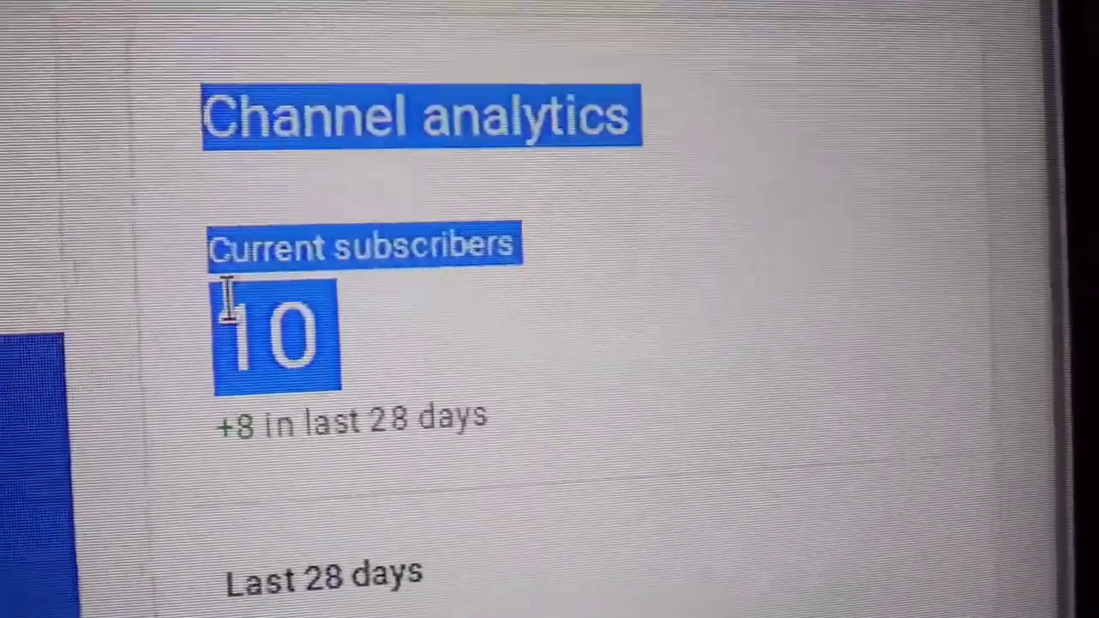
left_click(279, 369)
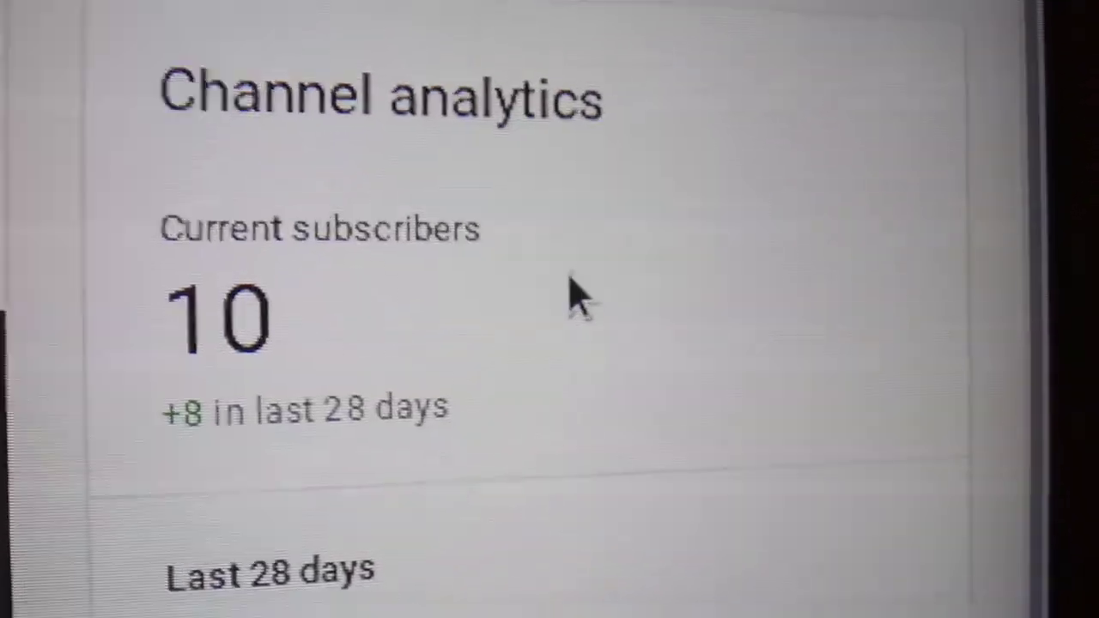
left_click_drag(234, 275, 64, 176)
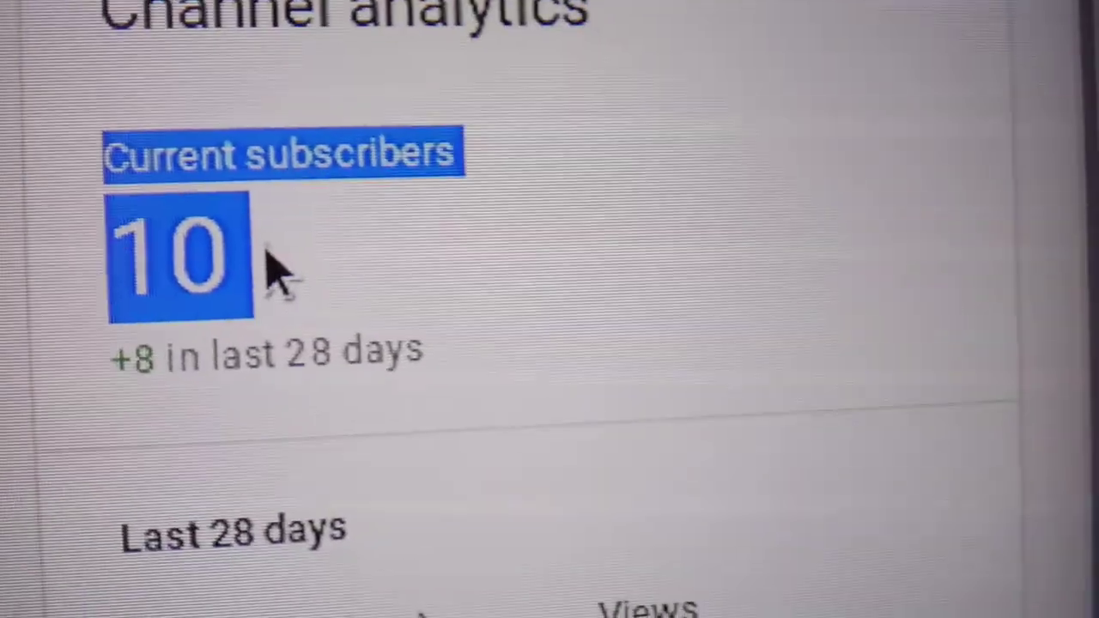
left_click(268, 257)
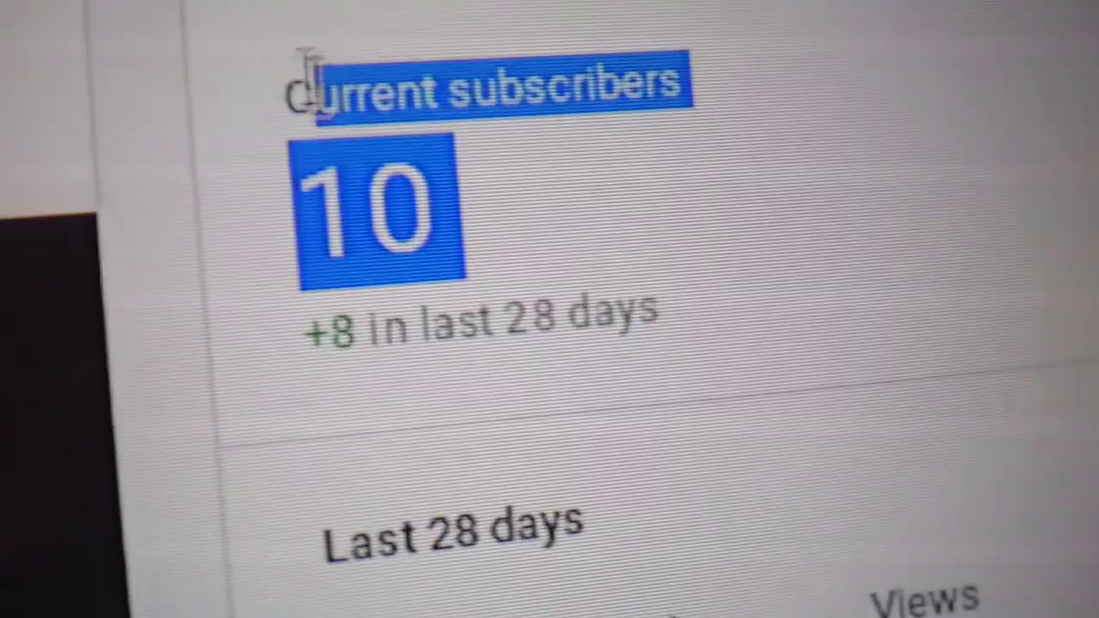
left_click(320, 90)
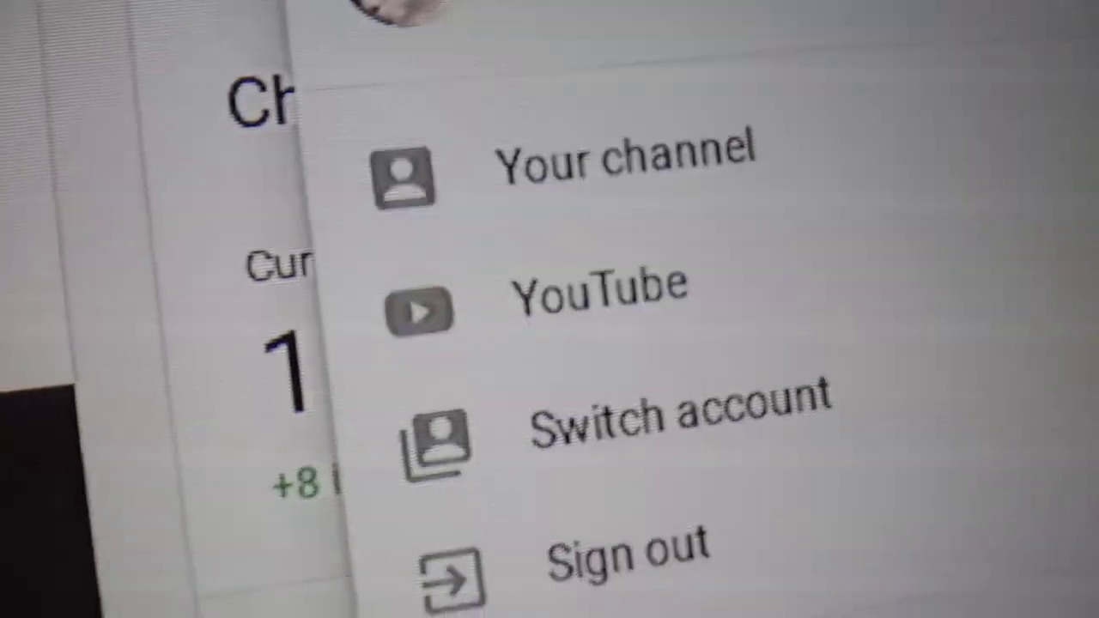
key("Escape")
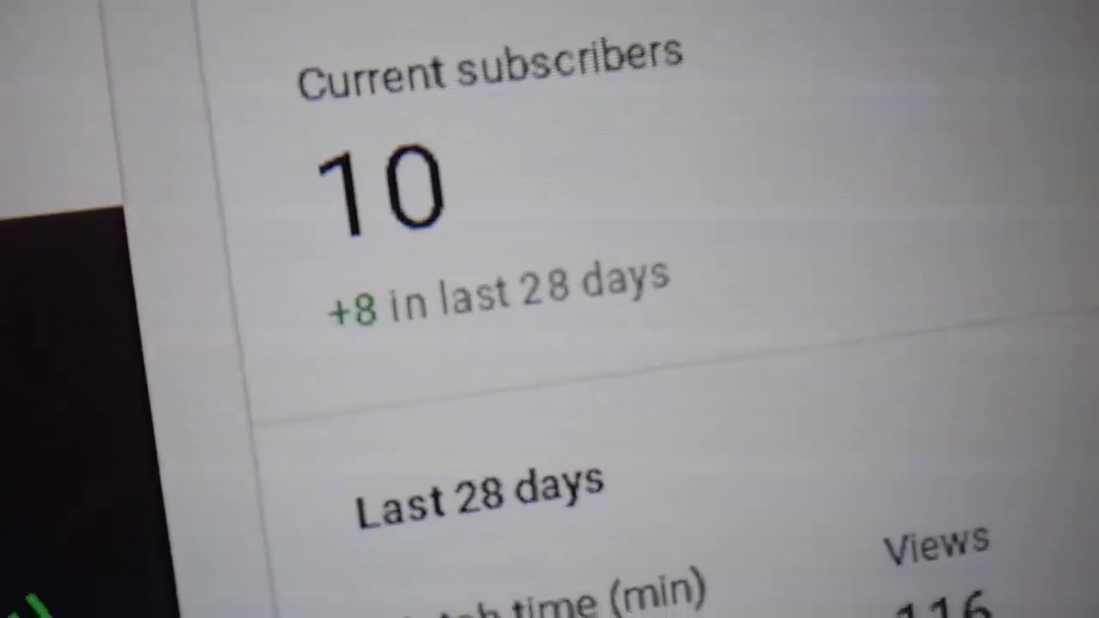